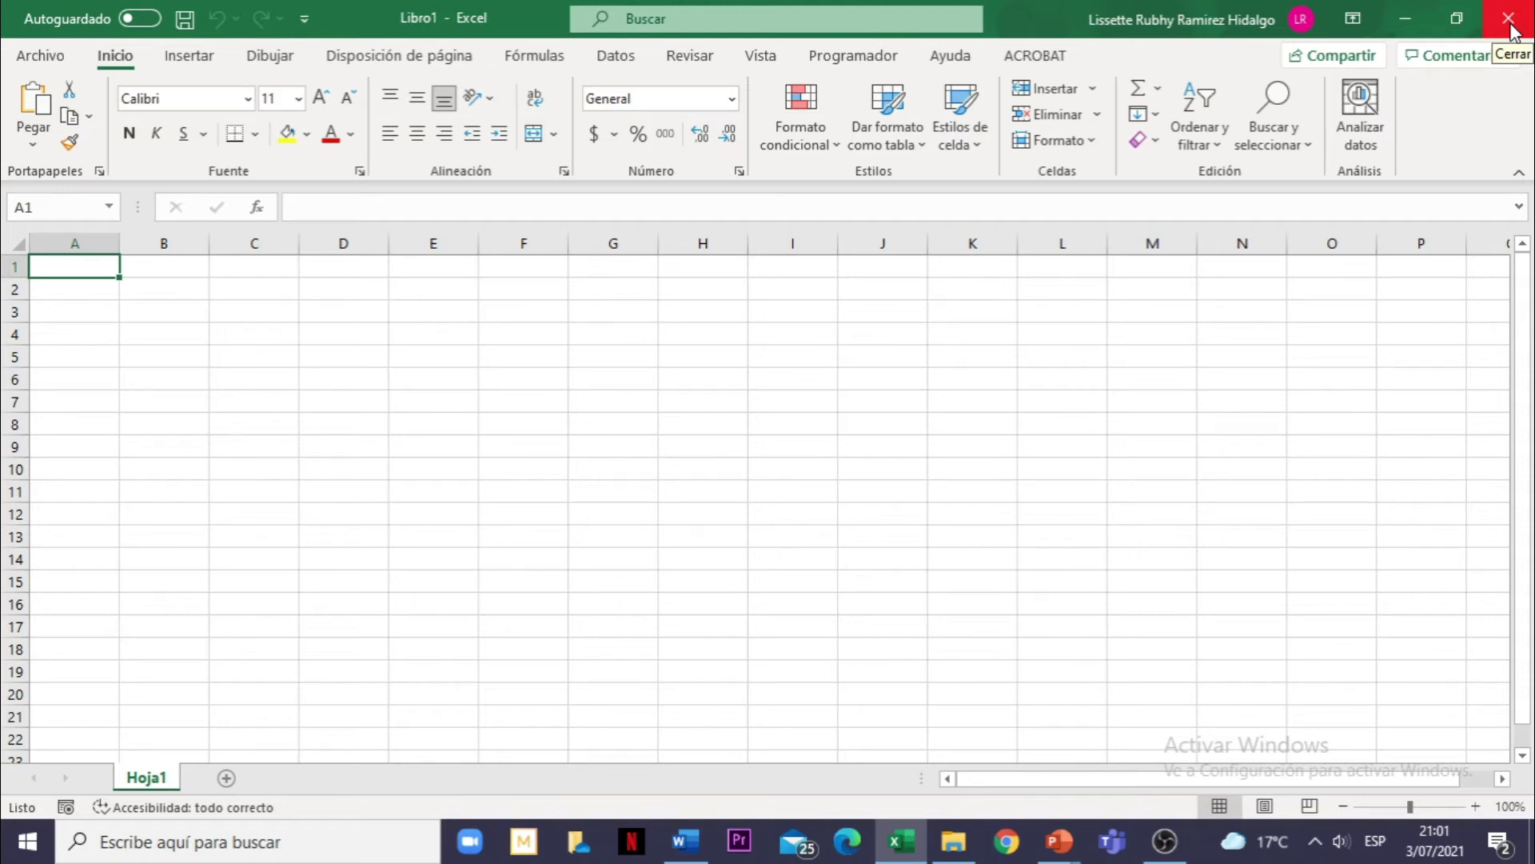
Close the blank workbook and Excel, relaunch into a new Libro1, then quit with Alt+F4
left_click(1509, 19)
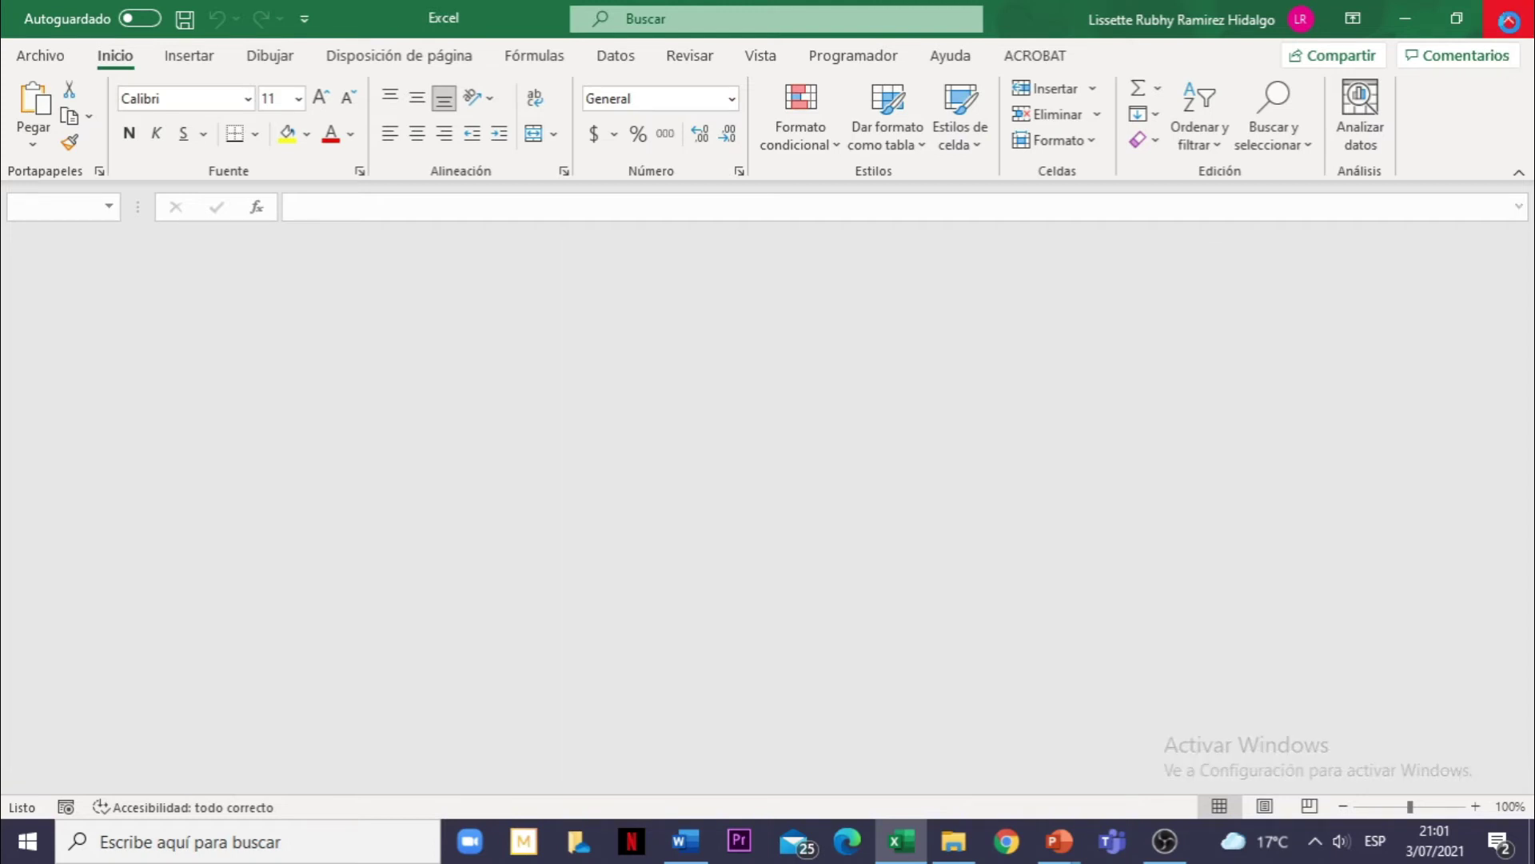
left_click(1509, 19)
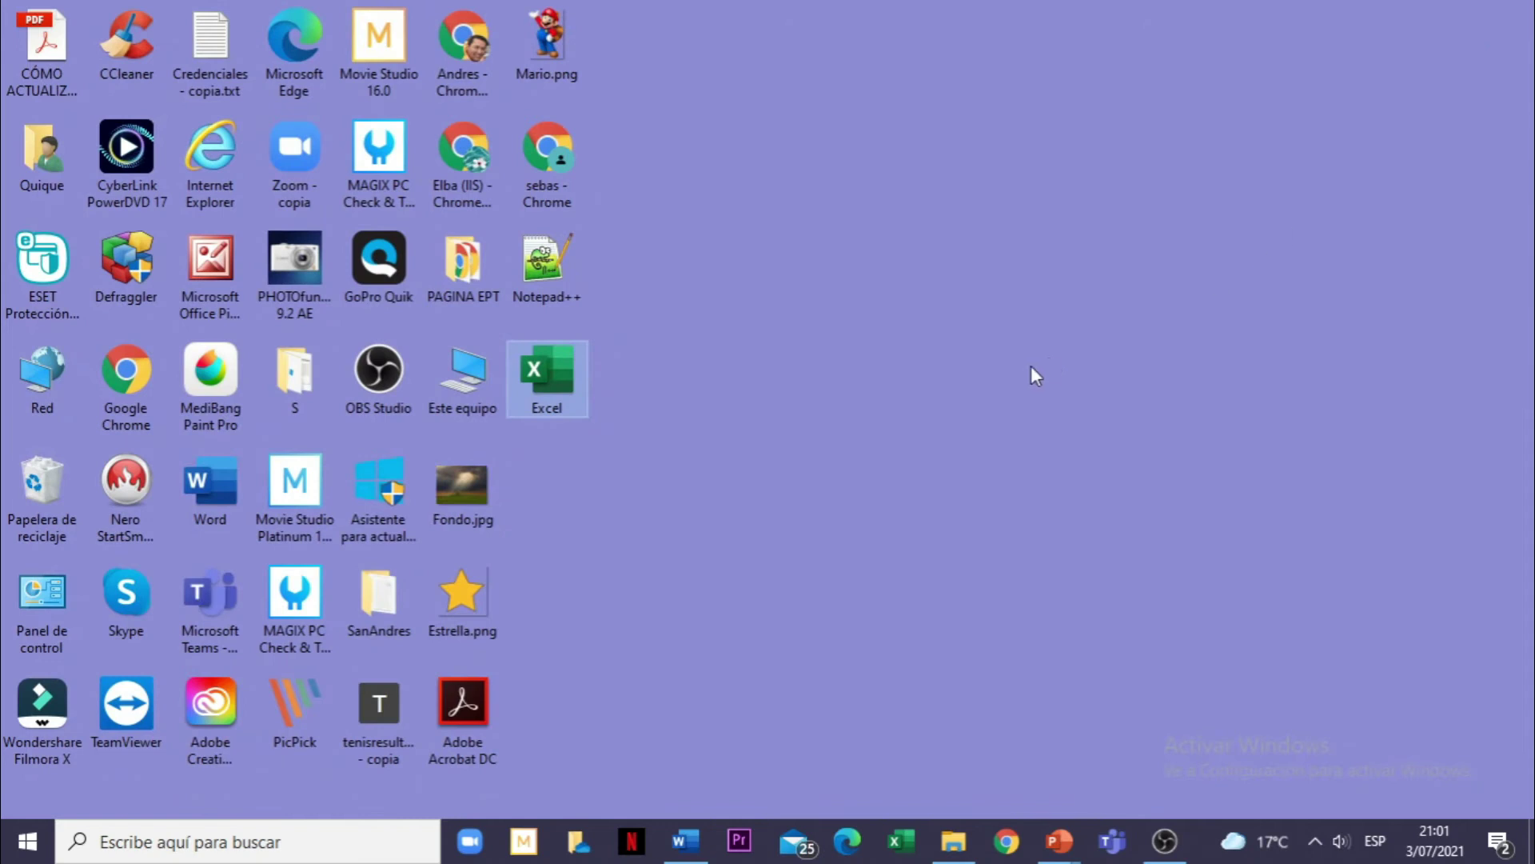
double_click(562, 388)
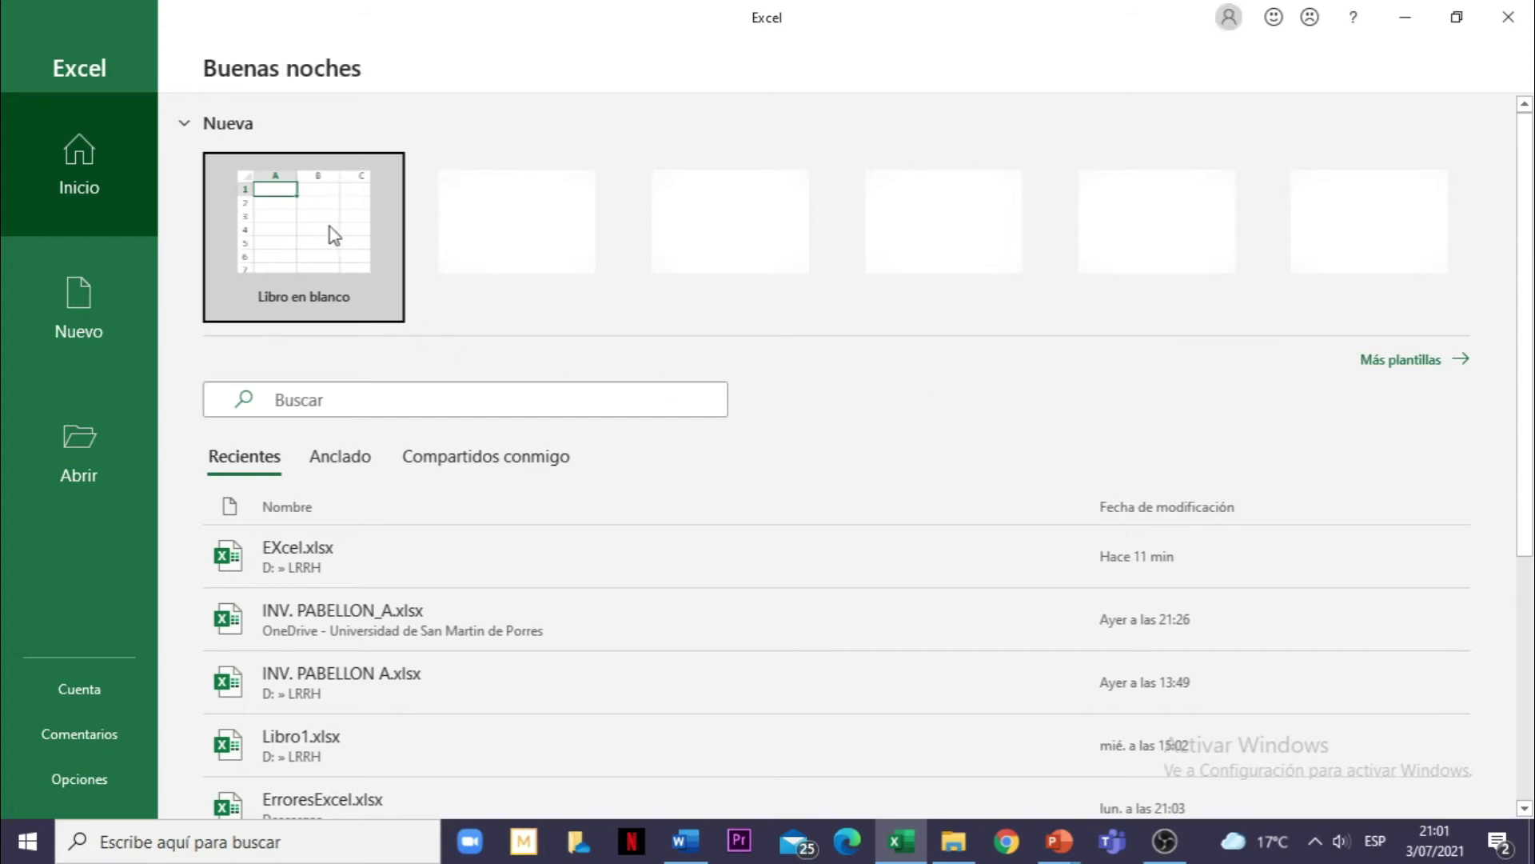
left_click(330, 233)
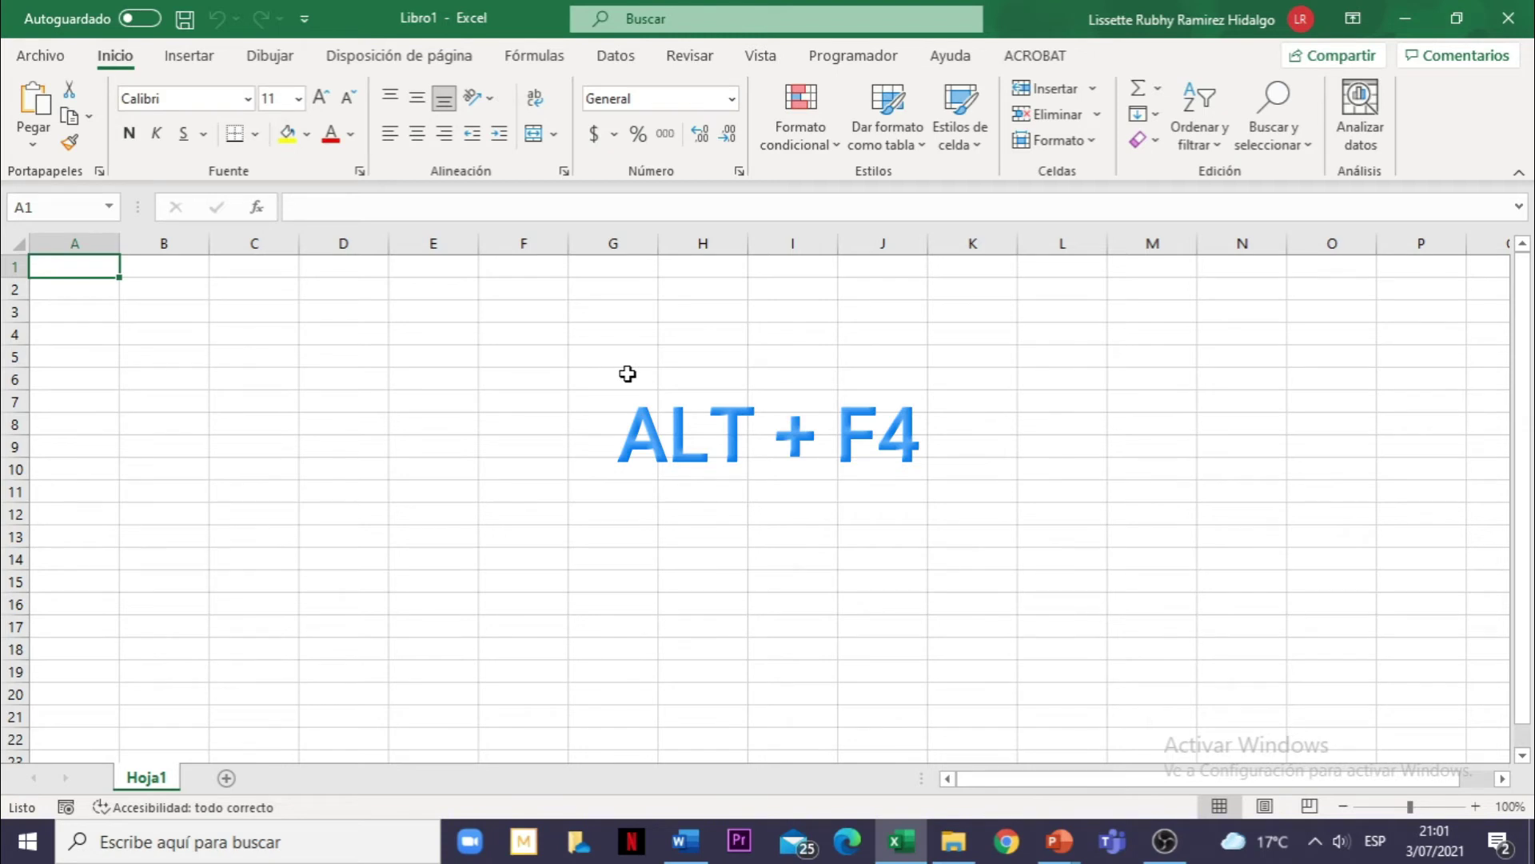
key("alt+F4")
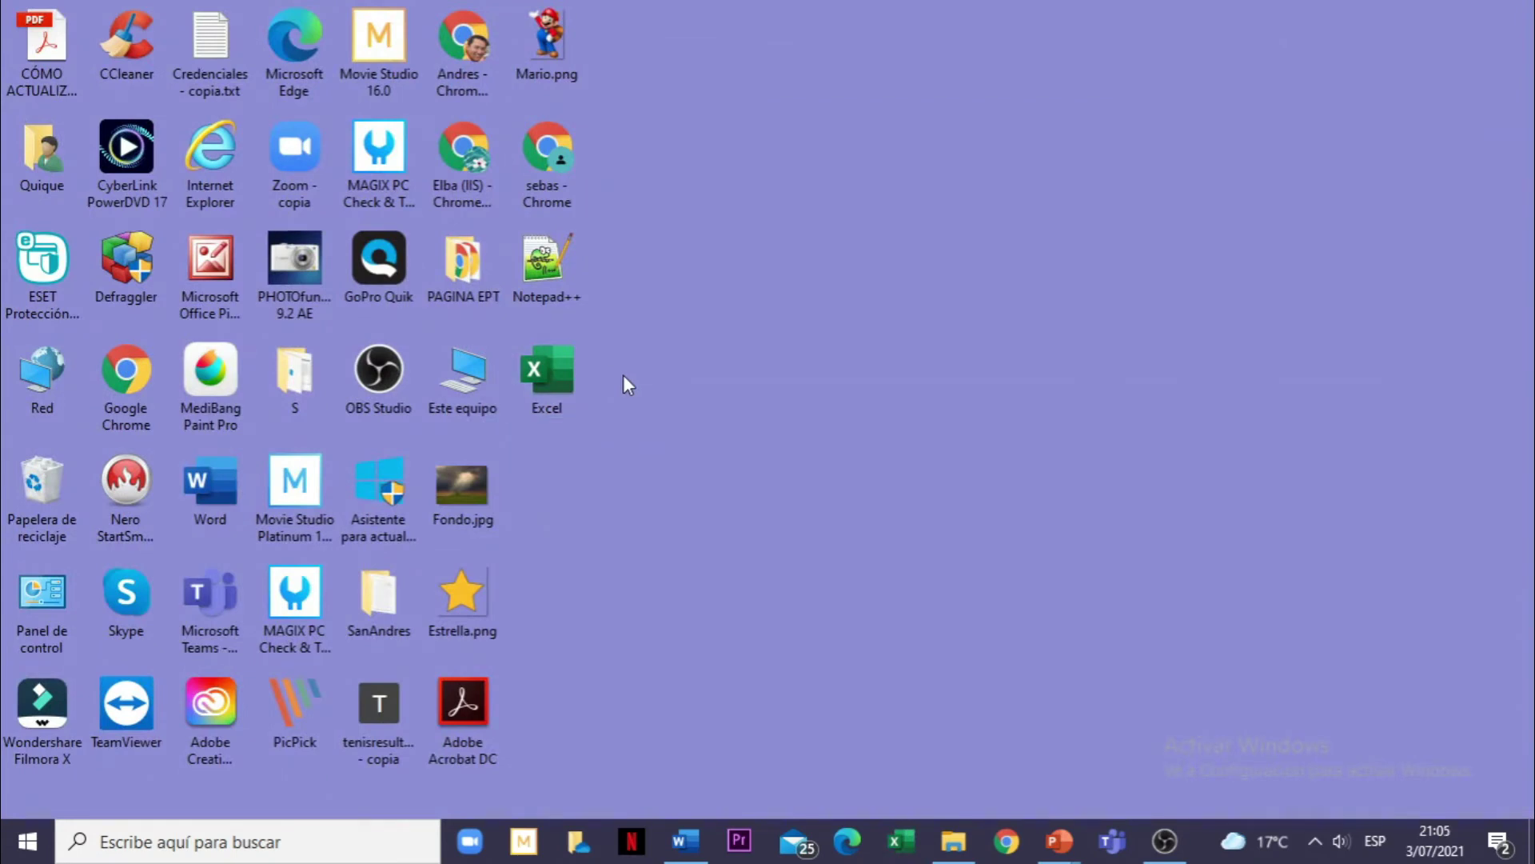
Relaunch Excel into a blank Libro1, enter 'Datos' in cell A1, and open the Archivo backstage
double_click(561, 385)
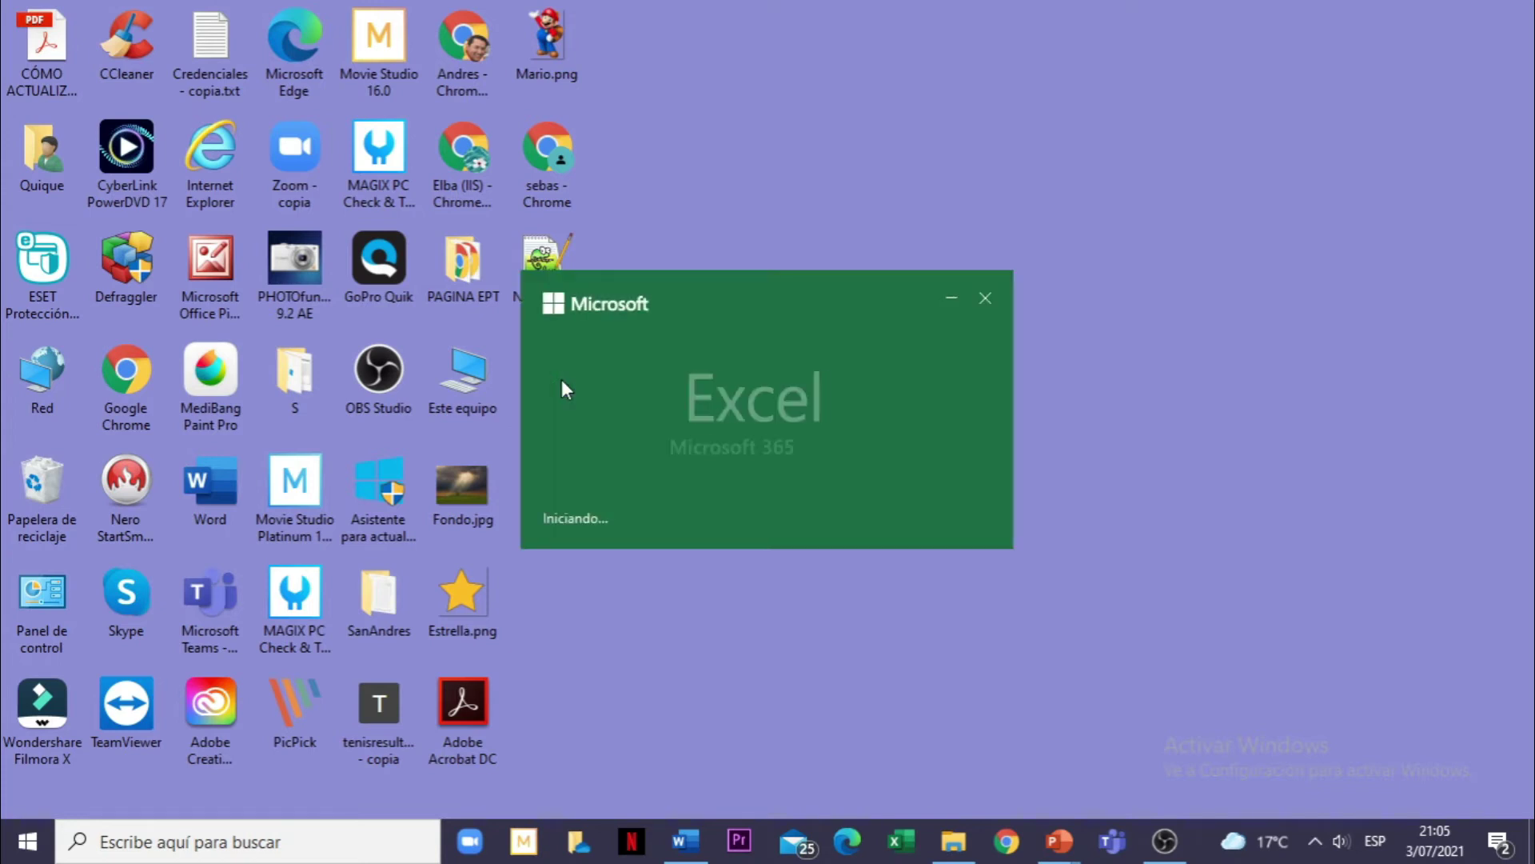
left_click(319, 248)
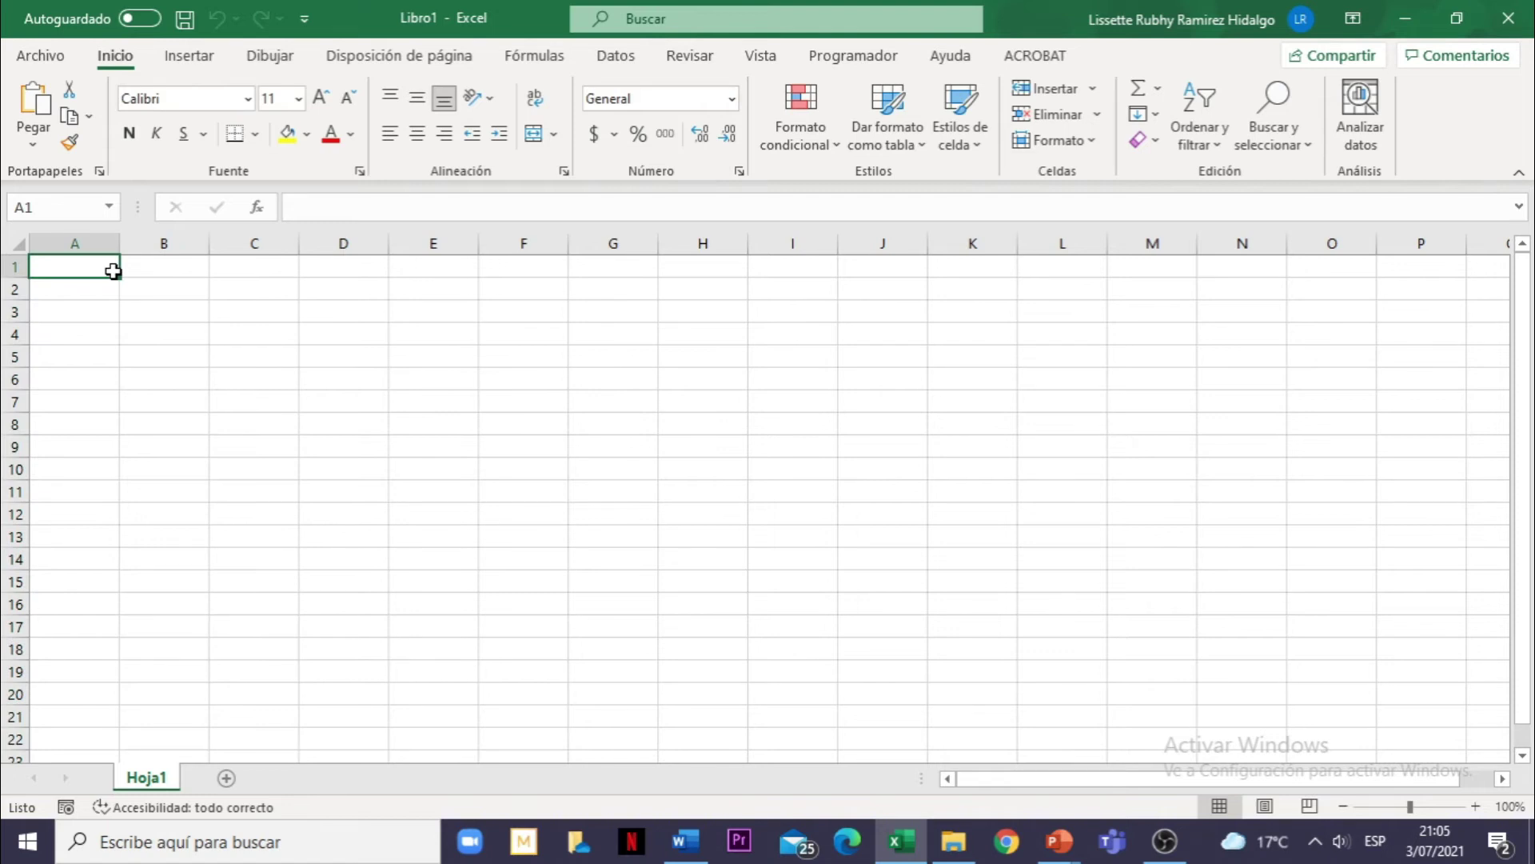
type("DAtos")
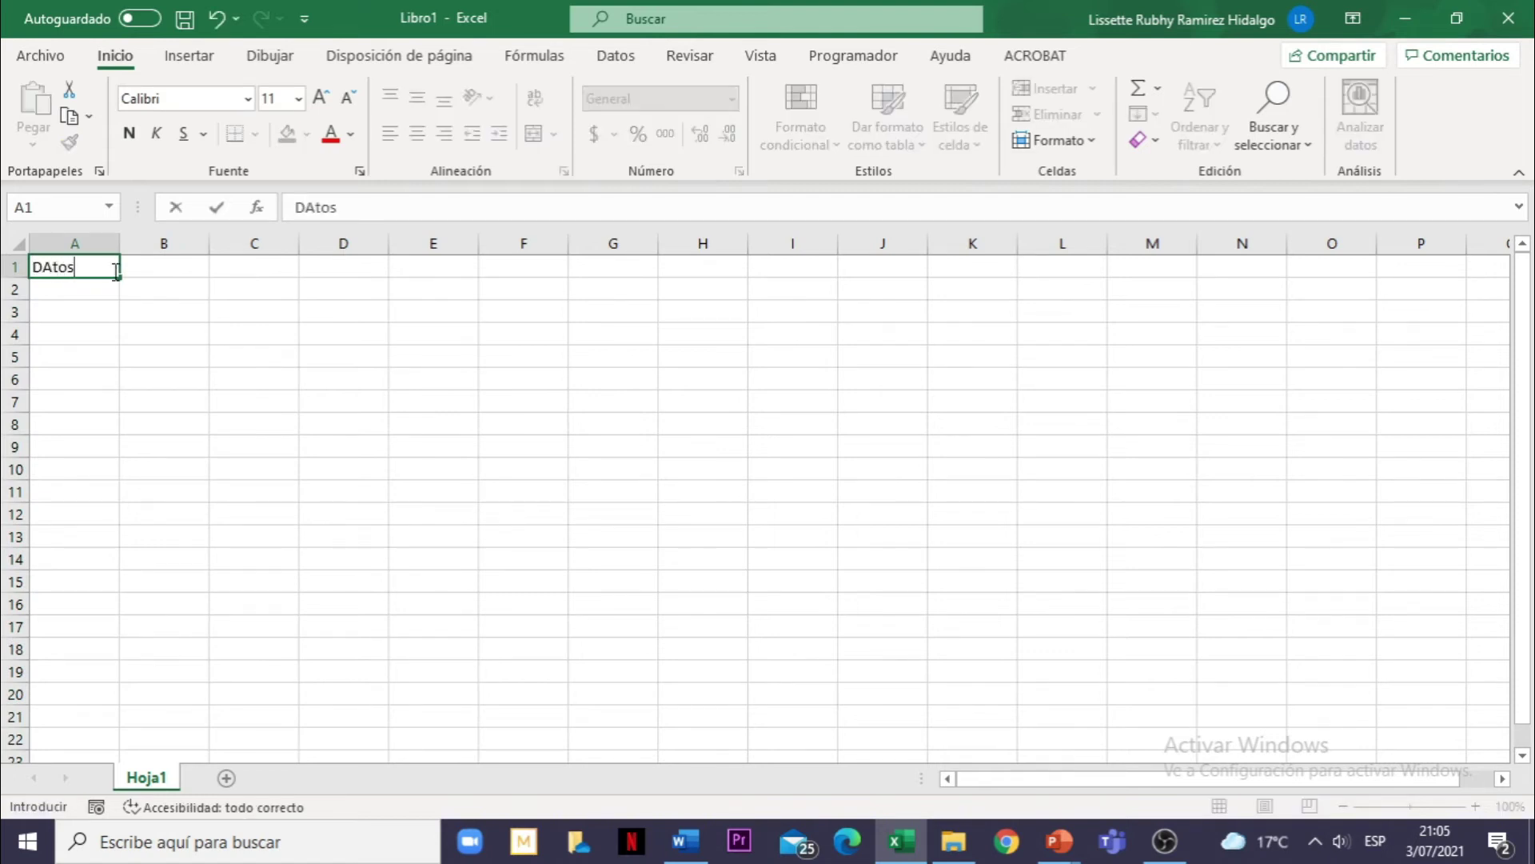
left_click(145, 398)
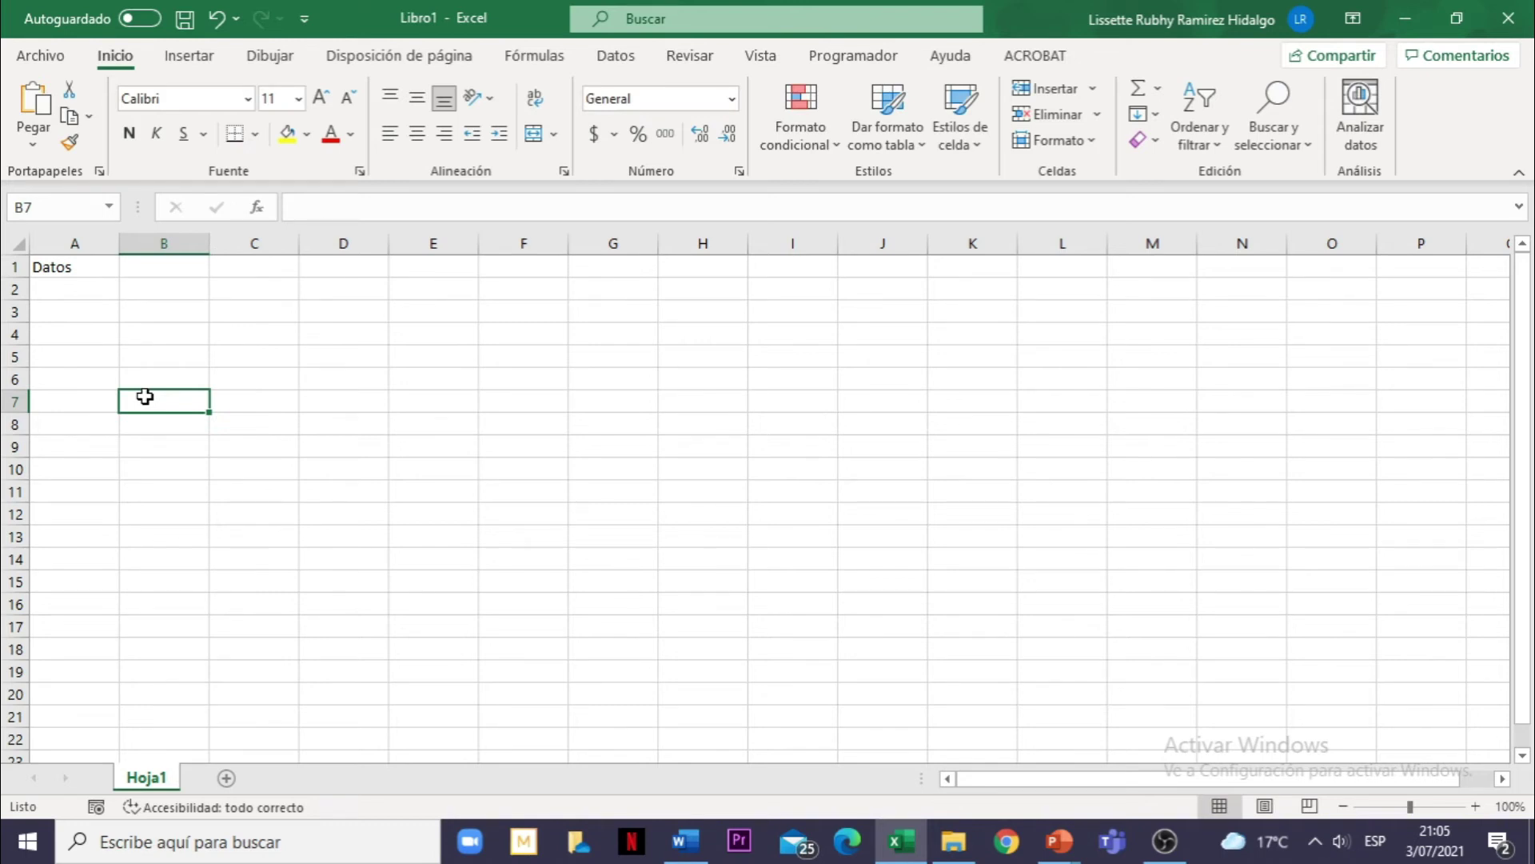
left_click(40, 55)
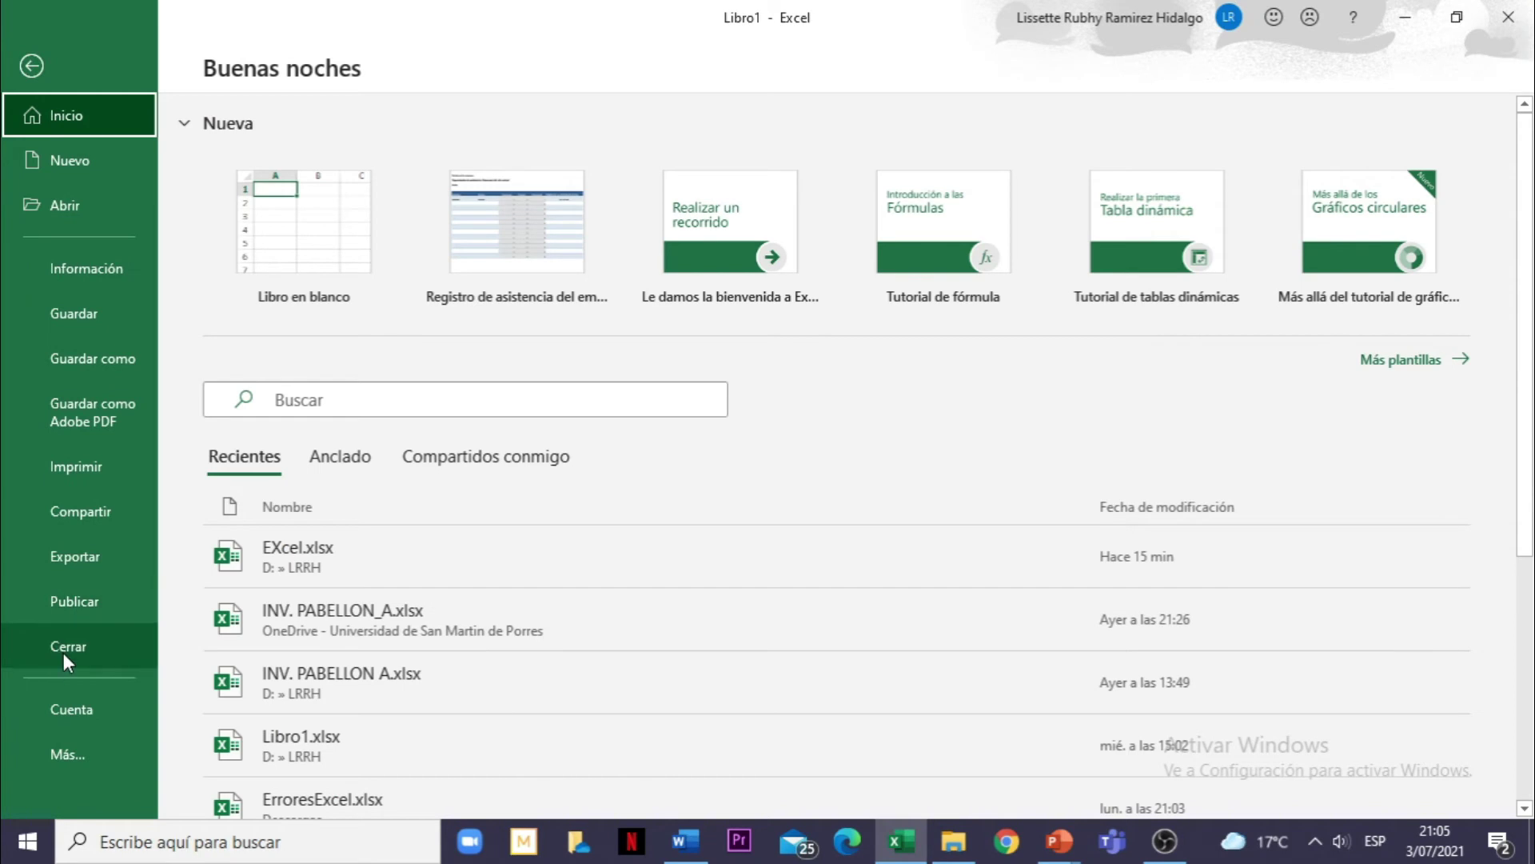
Close Libro1 from Archivo without saving the 'Datos' change
left_click(64, 652)
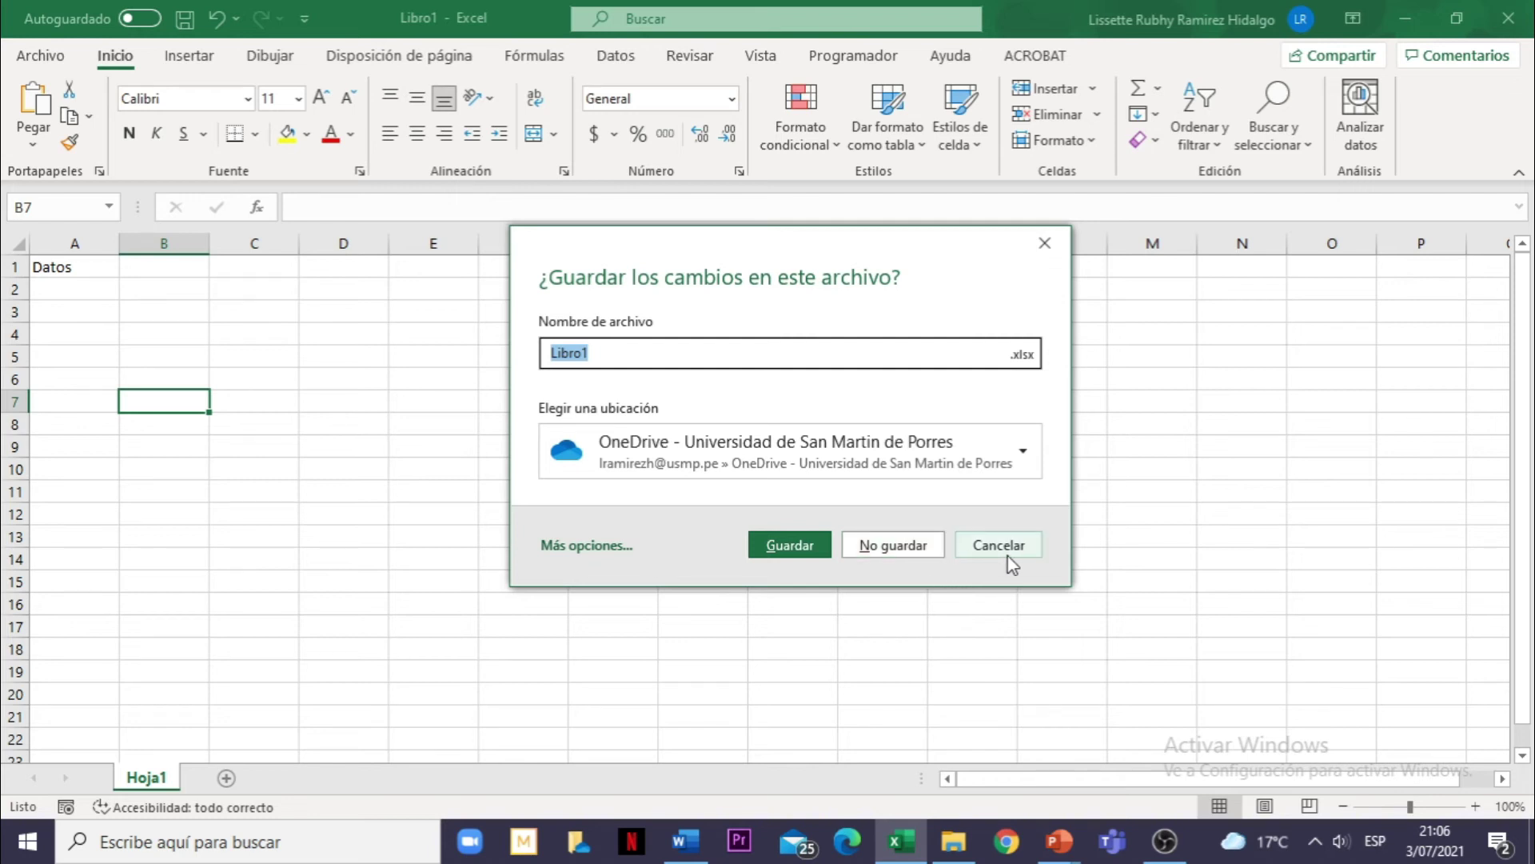
left_click(902, 559)
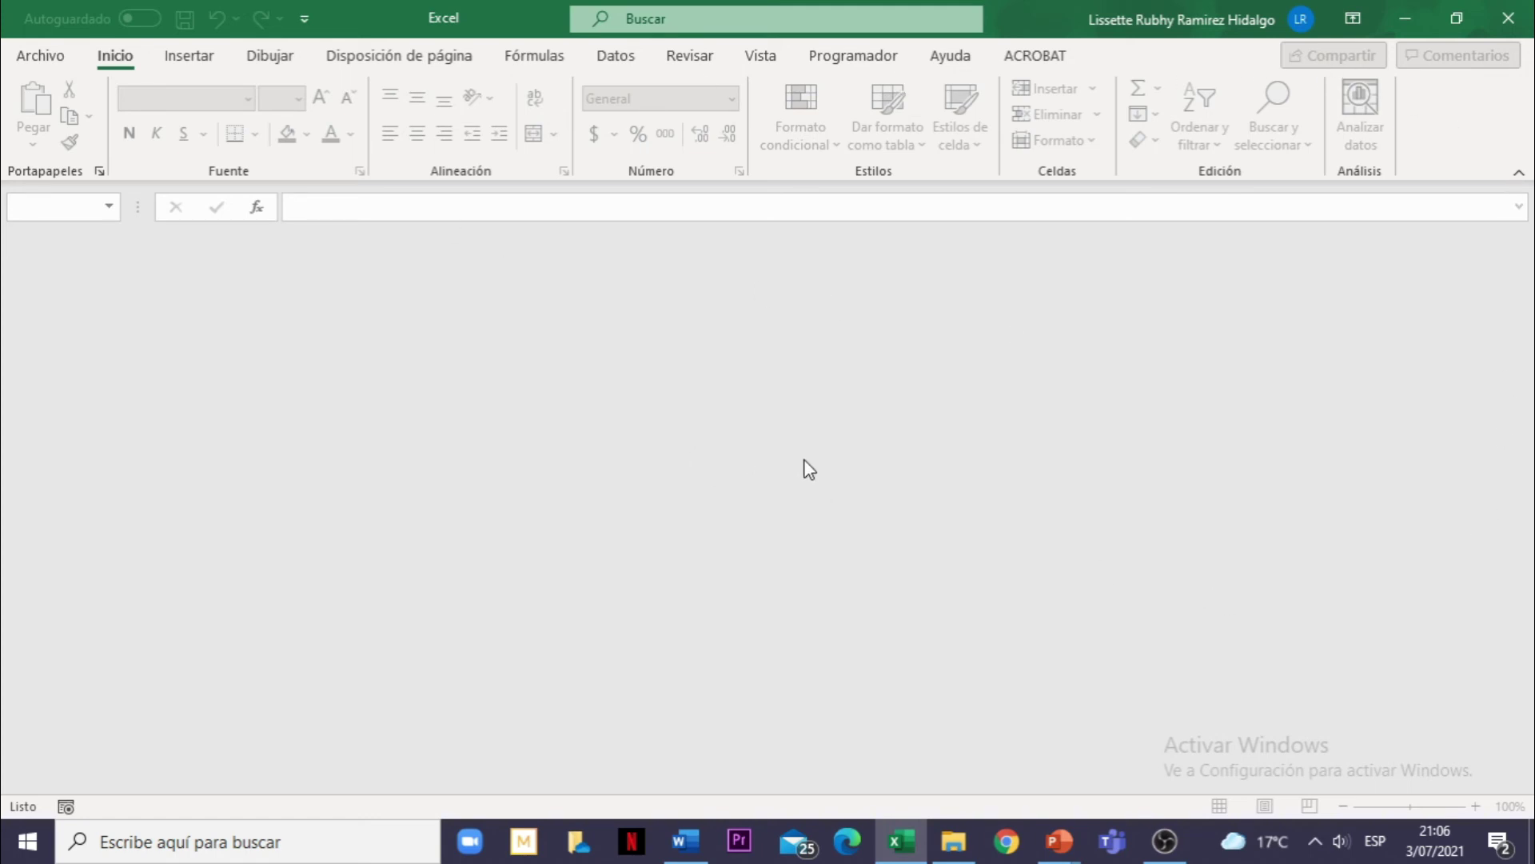
Create a new blank workbook through Archivo > Nuevo > Libro en blanco
left_click(34, 56)
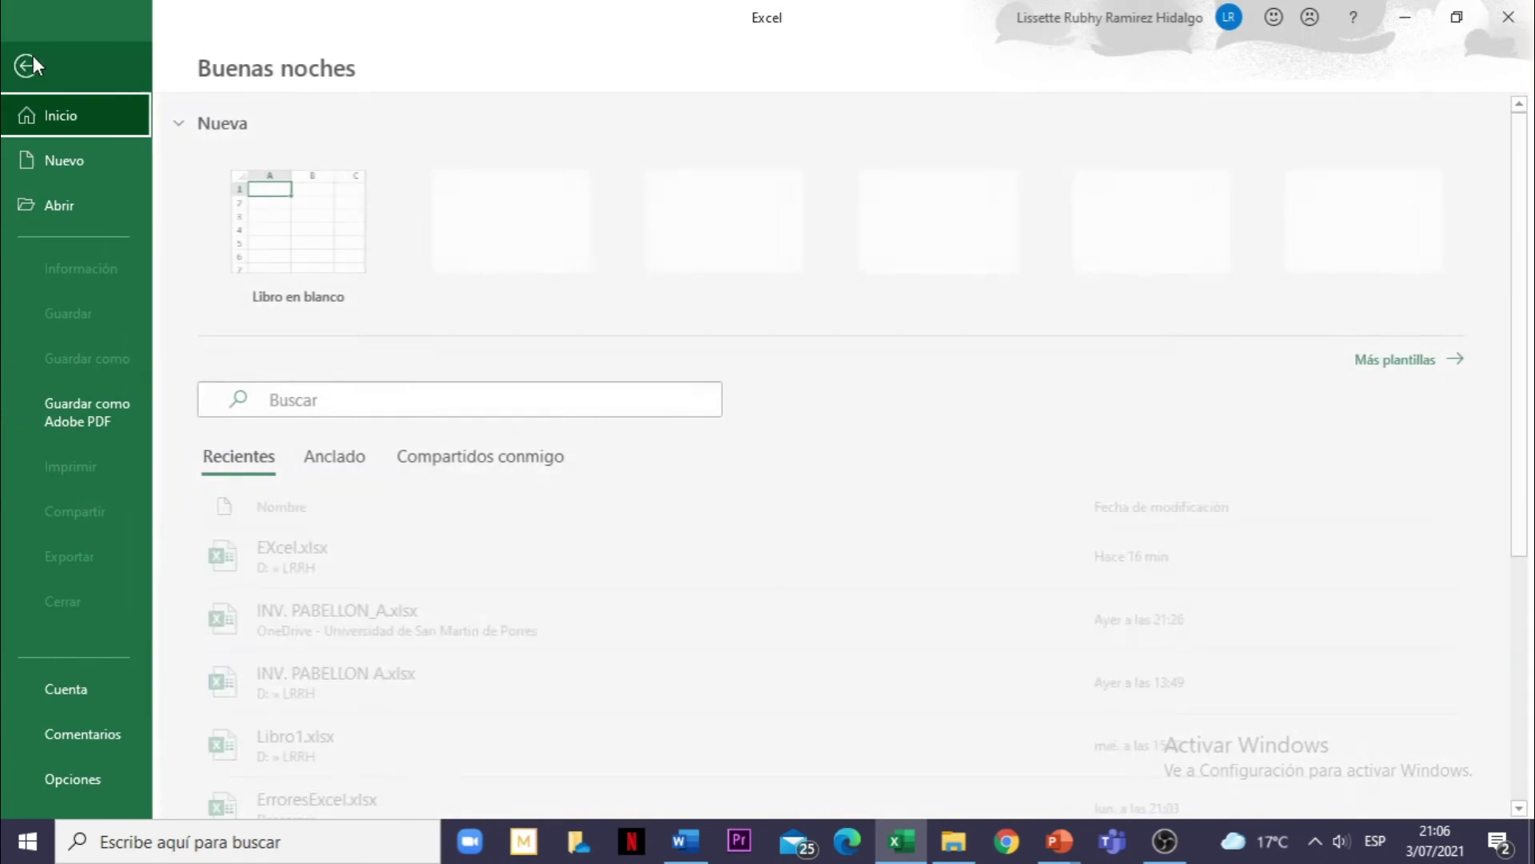
left_click(77, 164)
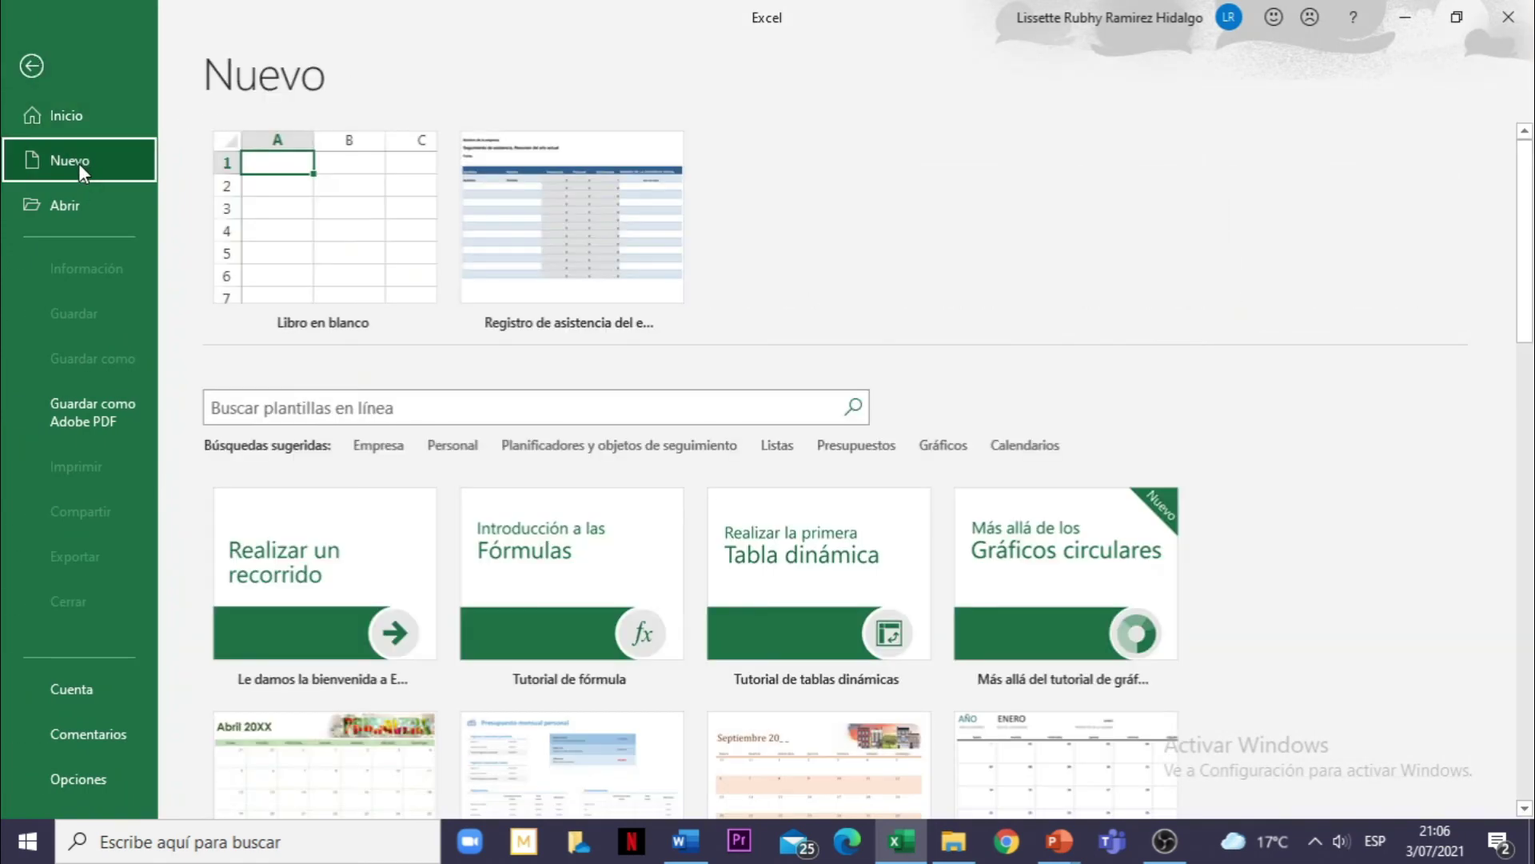
left_click(284, 230)
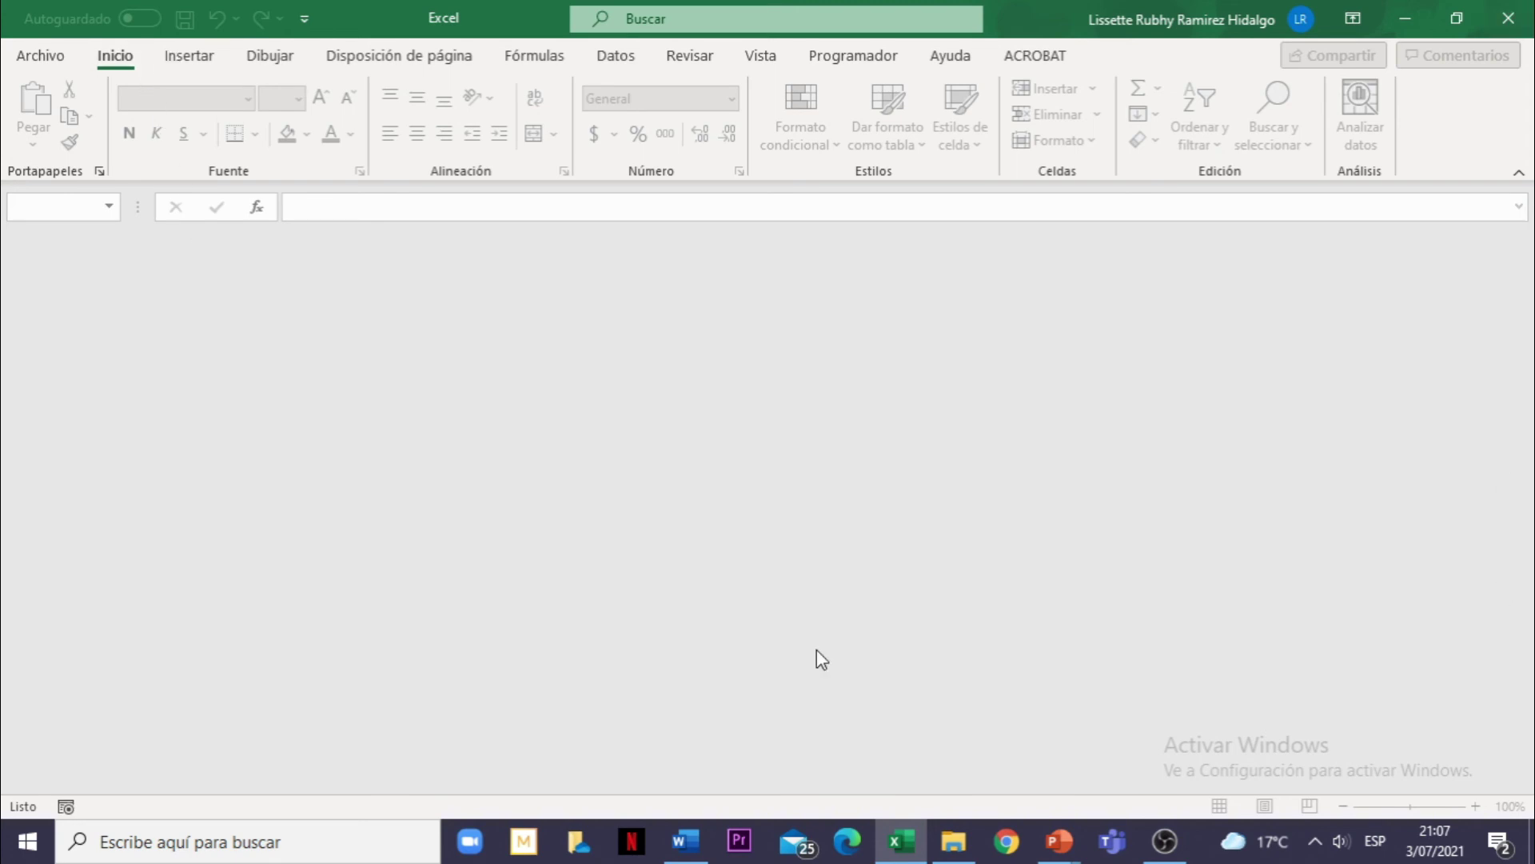
Create another blank workbook, Libro3, and select cell E7
left_click(33, 63)
left_click(59, 168)
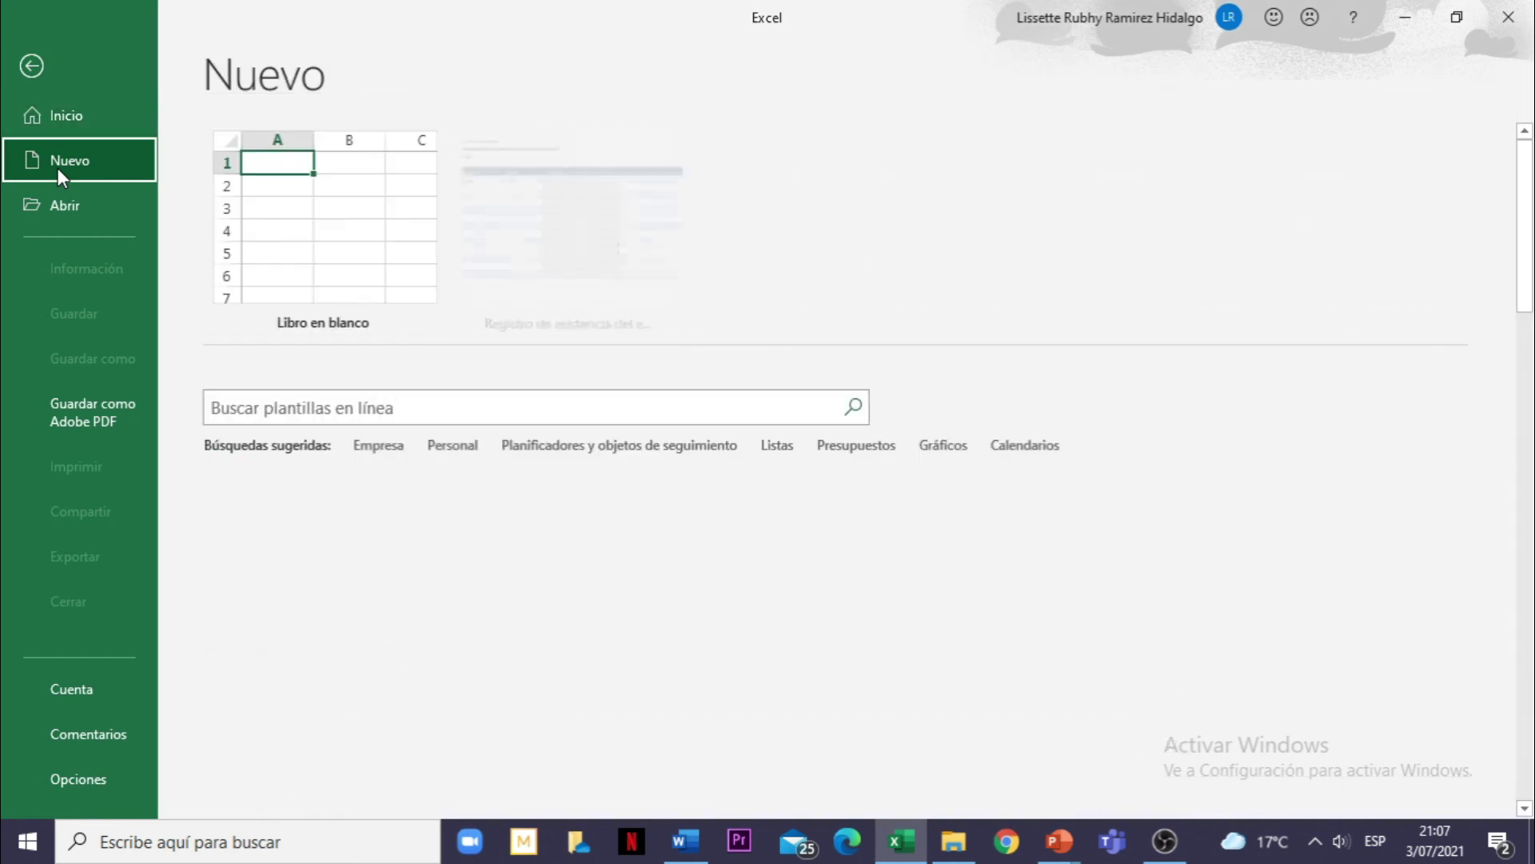
left_click(323, 247)
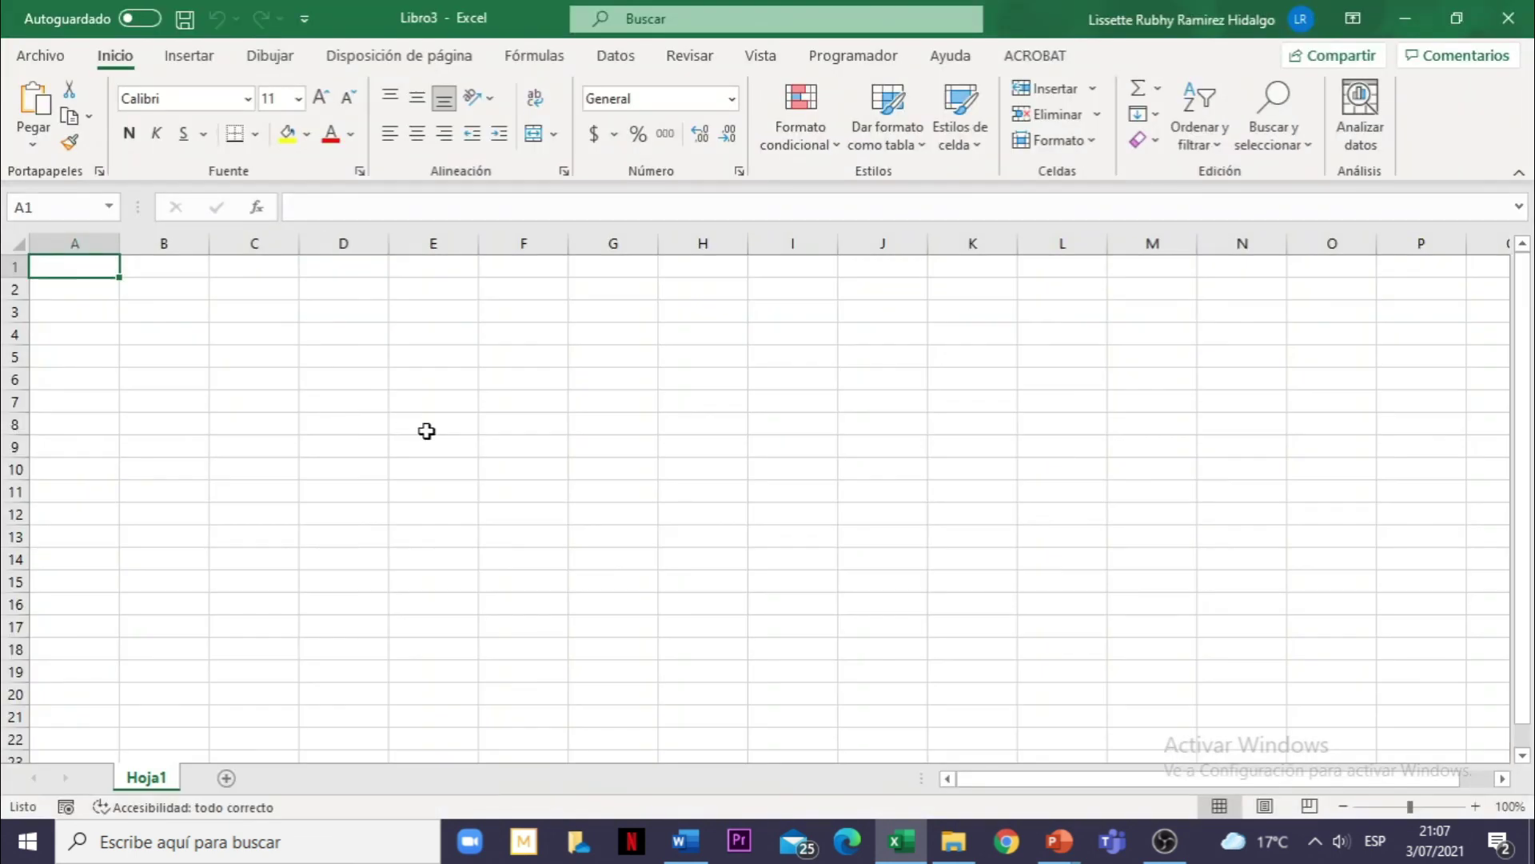
left_click(448, 395)
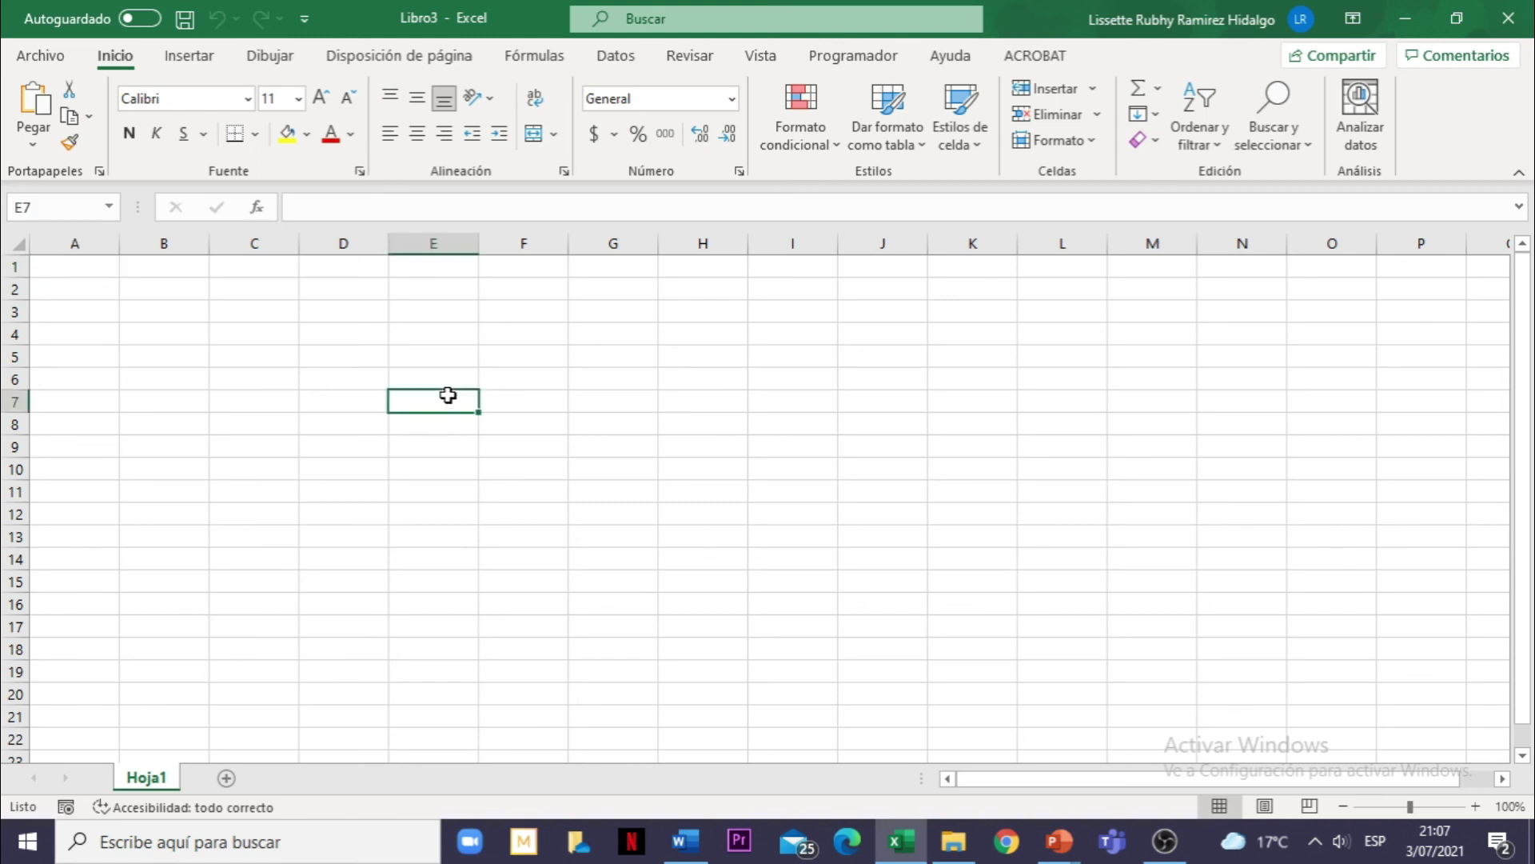